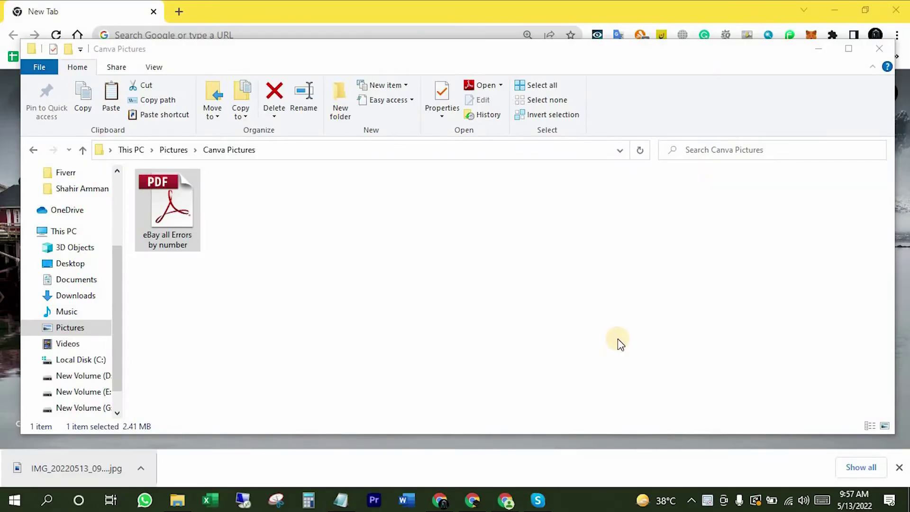
- Bring forward the Canva Pictures folder holding the eBay PDF, then switch to Chrome's new tab
{"action": "left_click", "coordinate": [189, 245]}
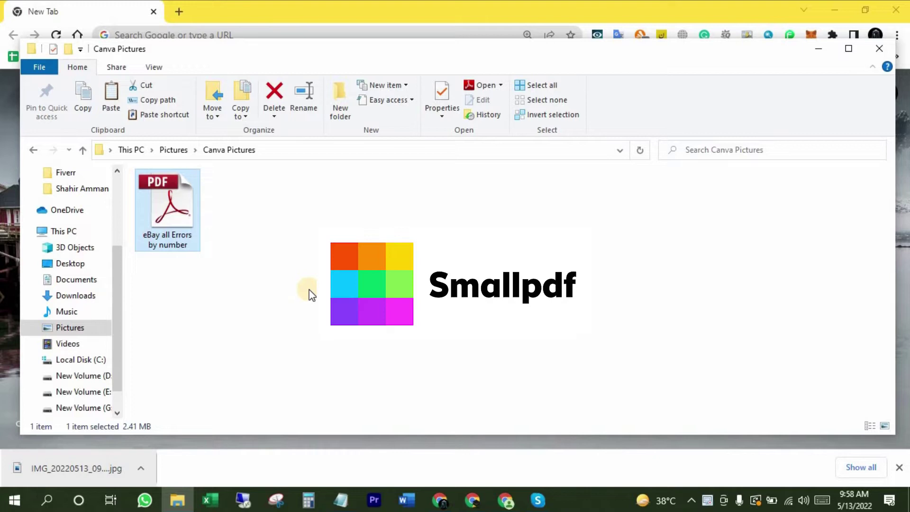
{"action": "left_click", "coordinate": [140, 38]}
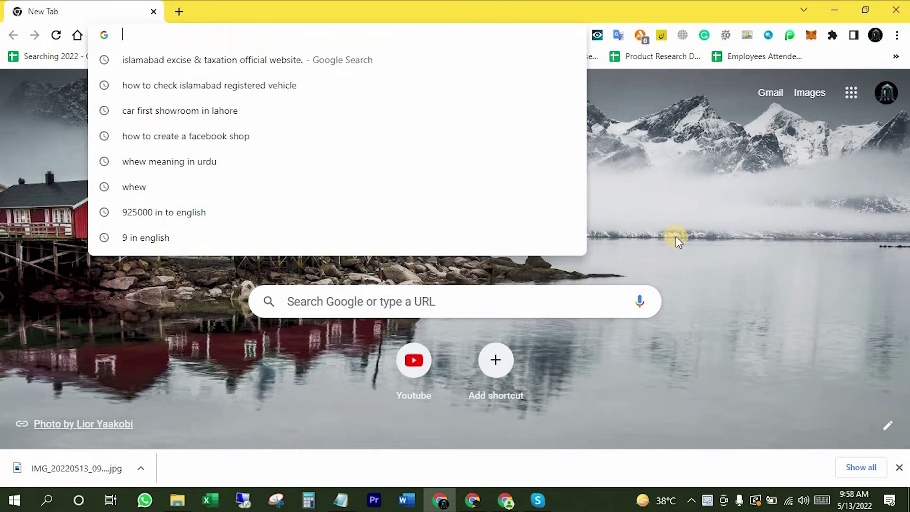
- Search Google for 'small pdf chrome exten' to reach the Smallpdf extension's Web Store page
{"action": "type", "text": "small "}
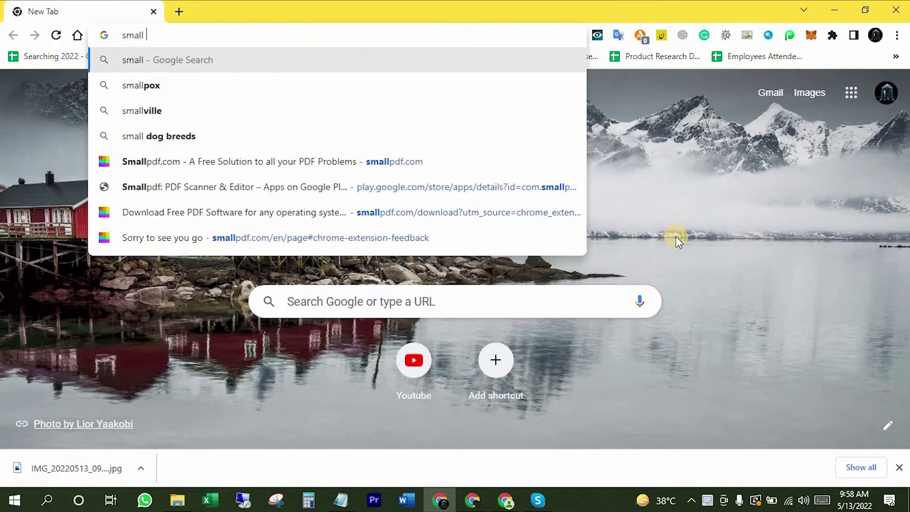
{"action": "type", "text": "pdf c"}
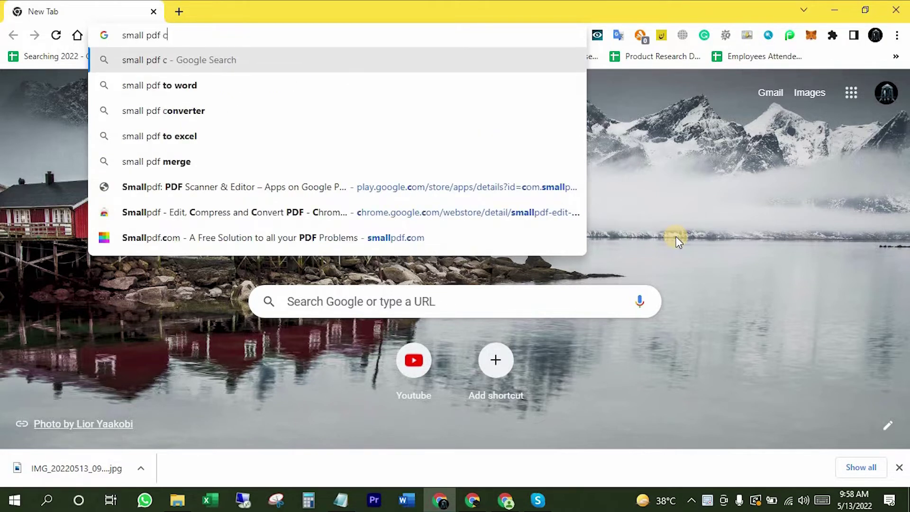
{"action": "type", "text": "hrome exte"}
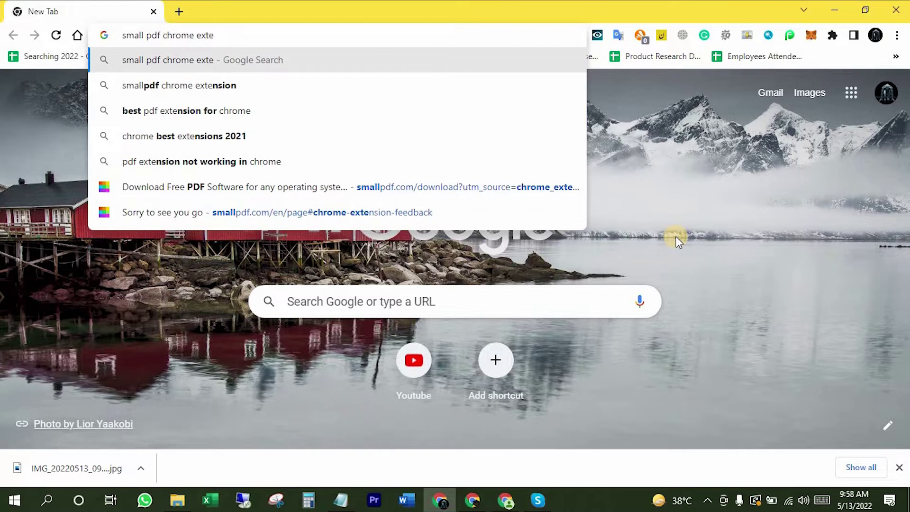
{"action": "type", "text": "n"}
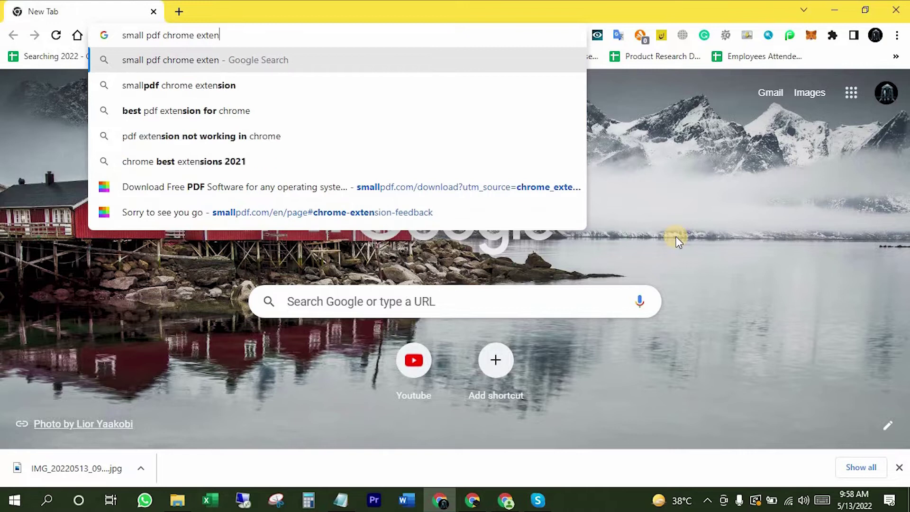
{"action": "left_click", "coordinate": [196, 85]}
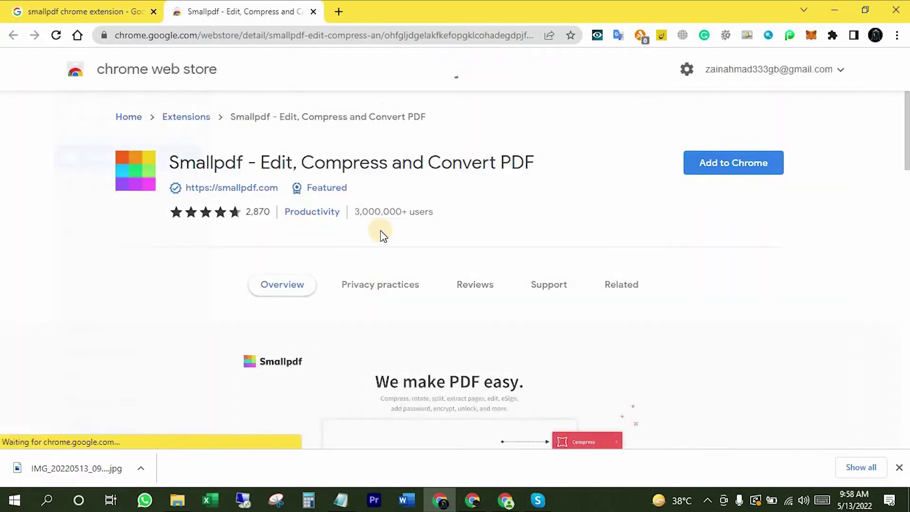
- Add the Smallpdf extension to Chrome, pin it to the toolbar, and open its PDF tools list
{"action": "left_click", "coordinate": [724, 173]}
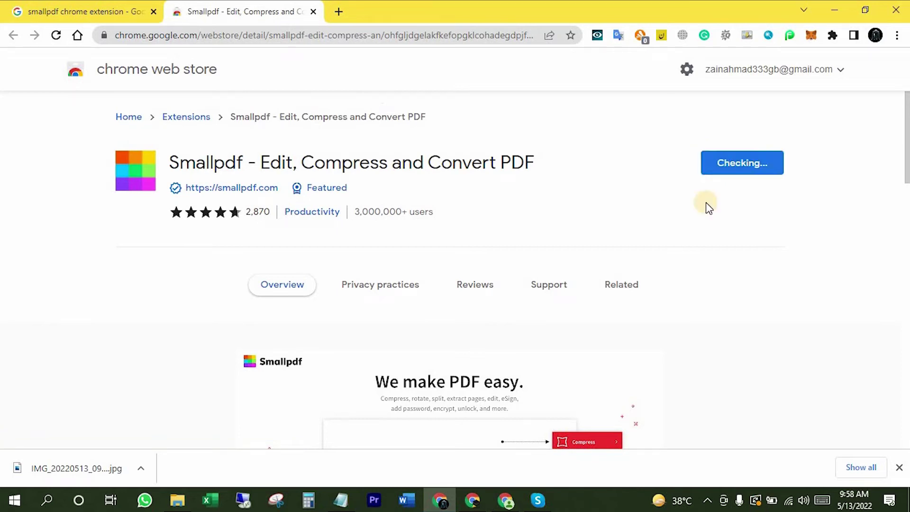
{"action": "left_click", "coordinate": [478, 167]}
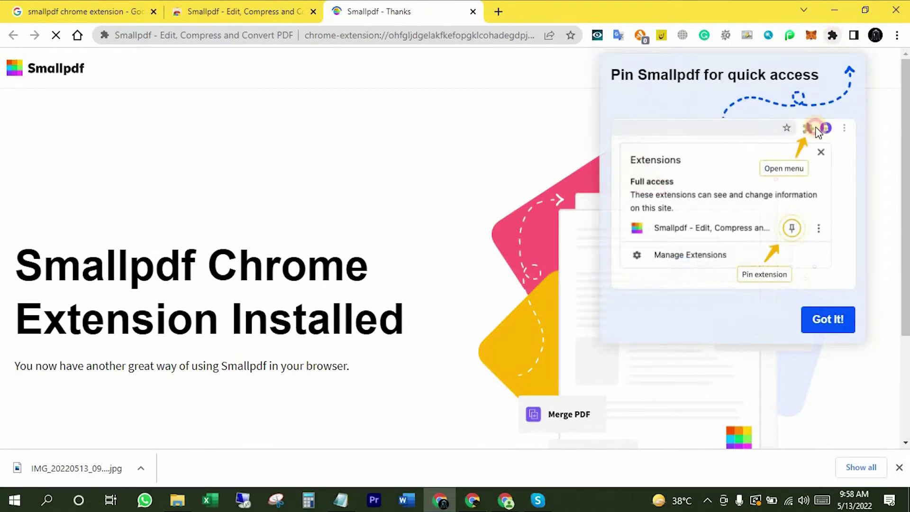
{"action": "left_click", "coordinate": [833, 36]}
{"action": "scroll", "coordinate": [771, 298], "scroll_direction": "down", "scroll_amount": 2}
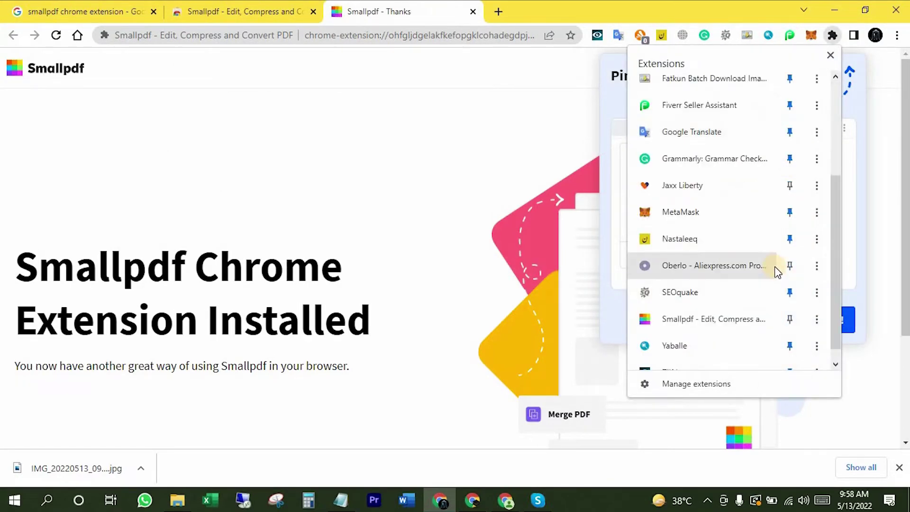
{"action": "left_click", "coordinate": [789, 319]}
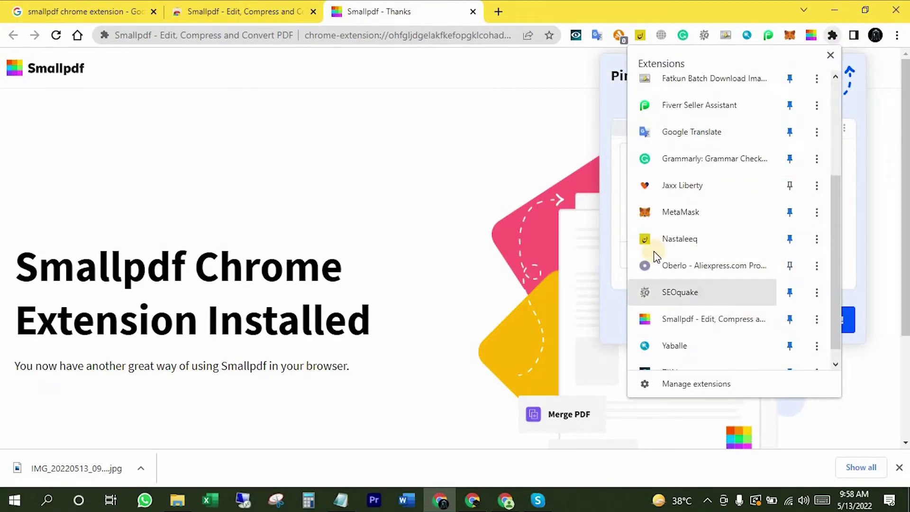
{"action": "left_click", "coordinate": [422, 172]}
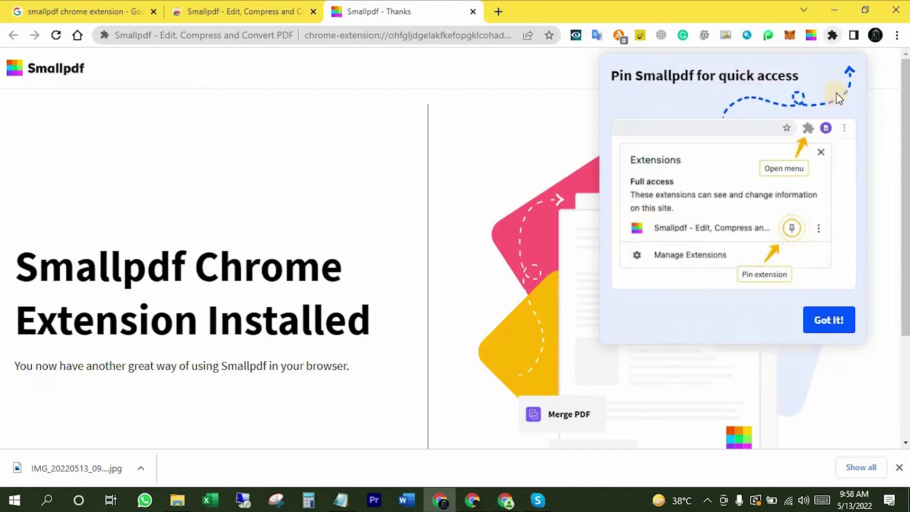
{"action": "left_click", "coordinate": [811, 38]}
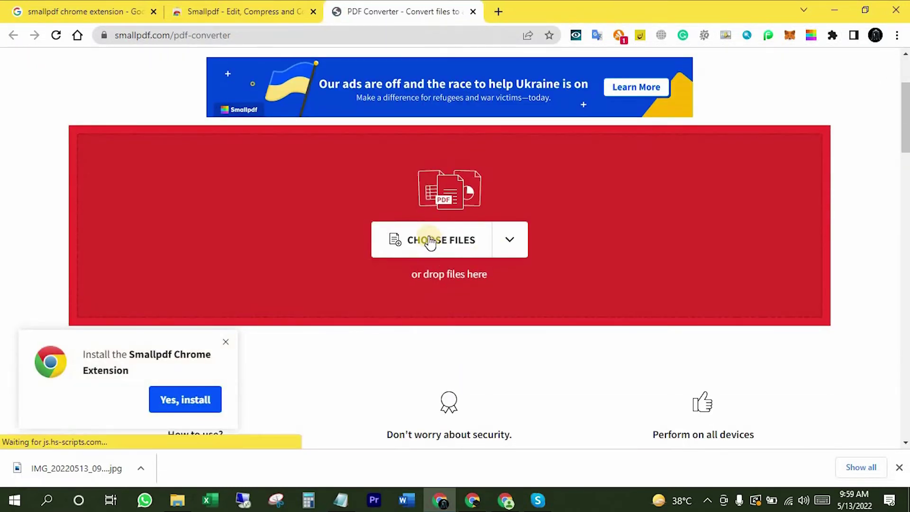
- Upload 'eBay all Errors by number.pdf' and start the standard Convert to Word conversion
{"action": "left_click", "coordinate": [432, 239]}
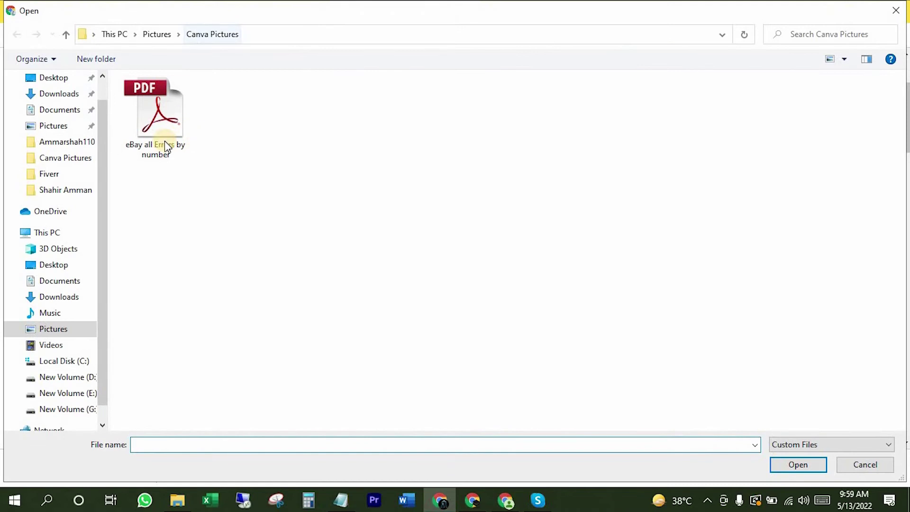
{"action": "double_click", "coordinate": [159, 139]}
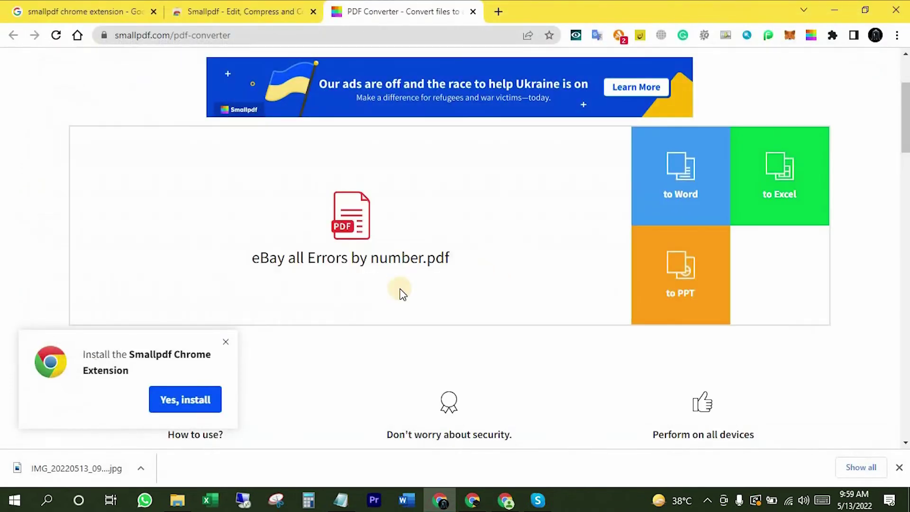
{"action": "left_click", "coordinate": [686, 199]}
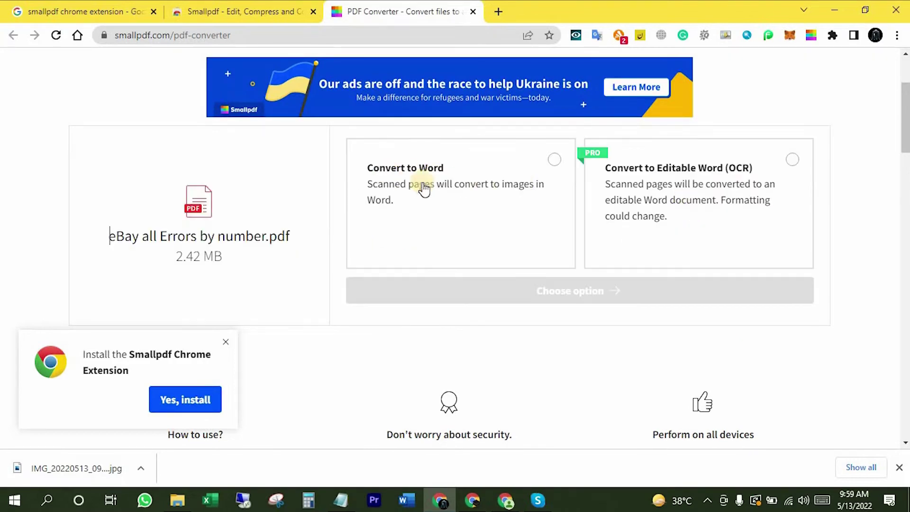
{"action": "left_click", "coordinate": [565, 194]}
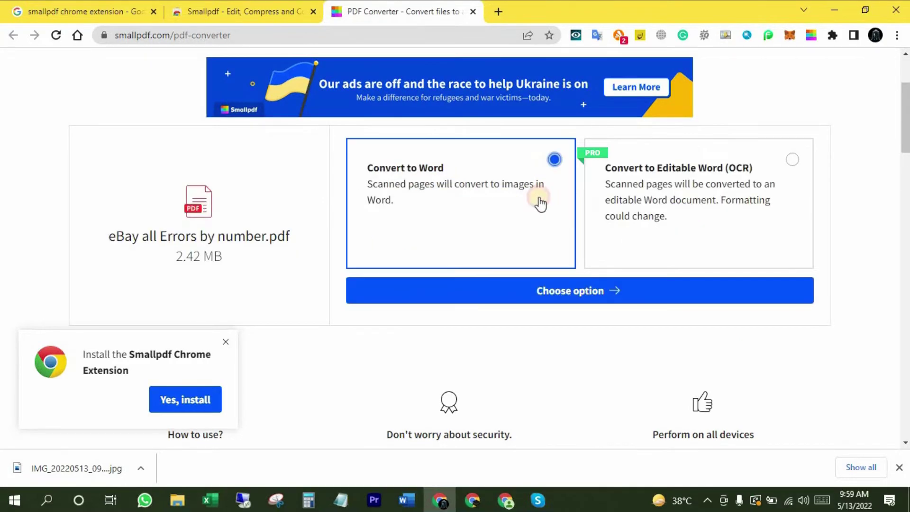
{"action": "left_click", "coordinate": [570, 292]}
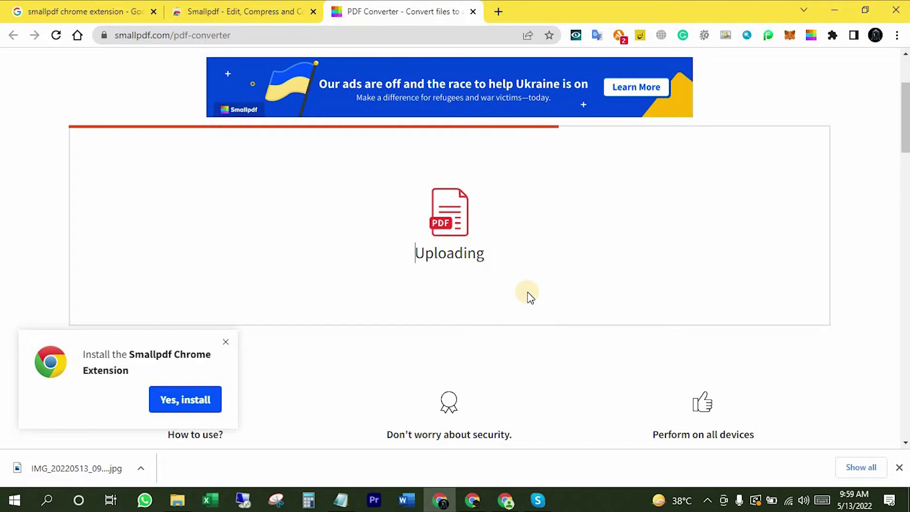
- Dismiss the Smallpdf extension install popup and the old downloads bar while conversion completes
{"action": "left_click", "coordinate": [224, 342]}
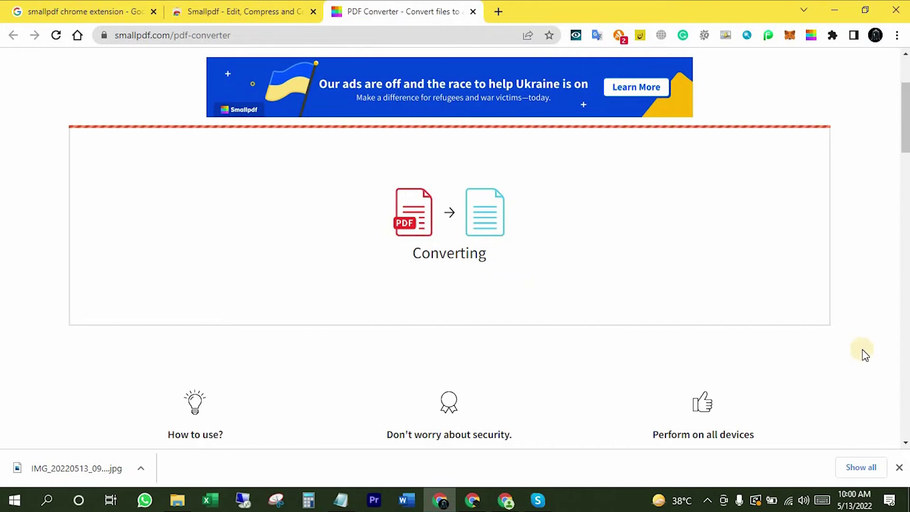
{"action": "left_click", "coordinate": [898, 467]}
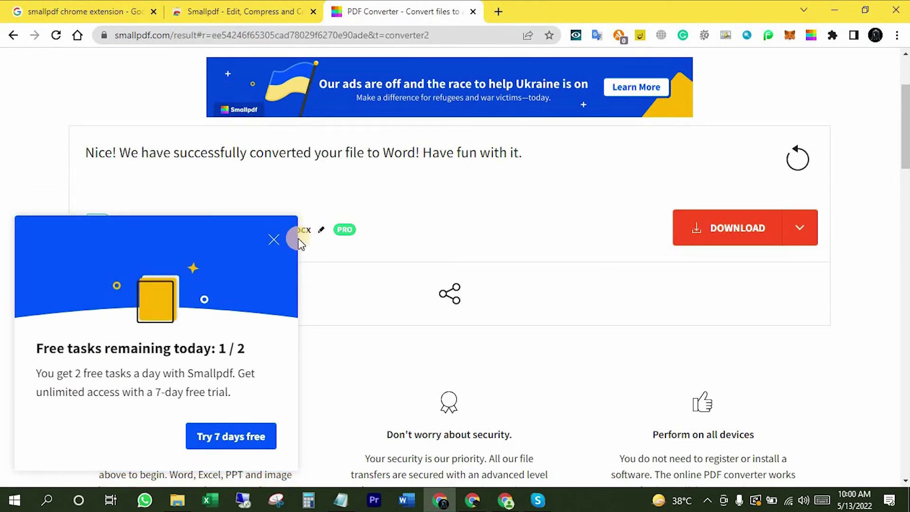
- Clear the Free tasks and Pro rename popups, then download 'eBay all Errors by number-converted.docx'
{"action": "left_click", "coordinate": [274, 240]}
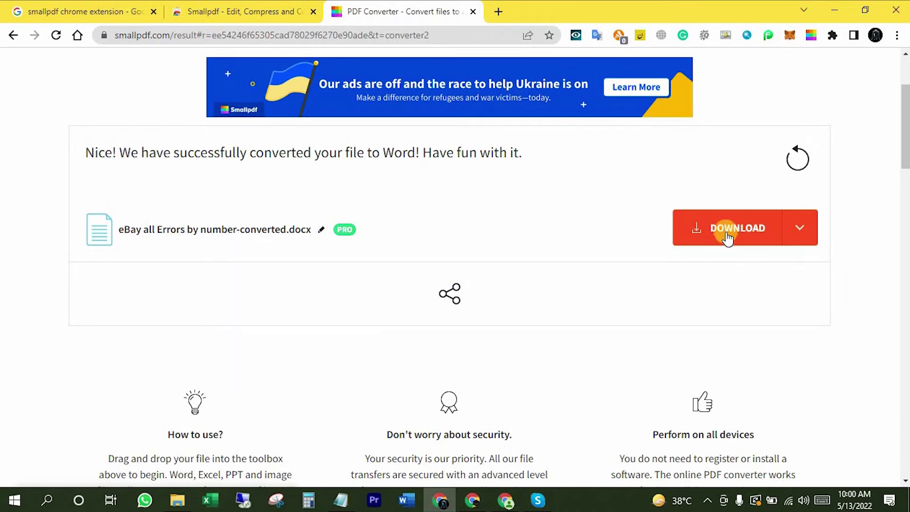
{"action": "left_click", "coordinate": [305, 239]}
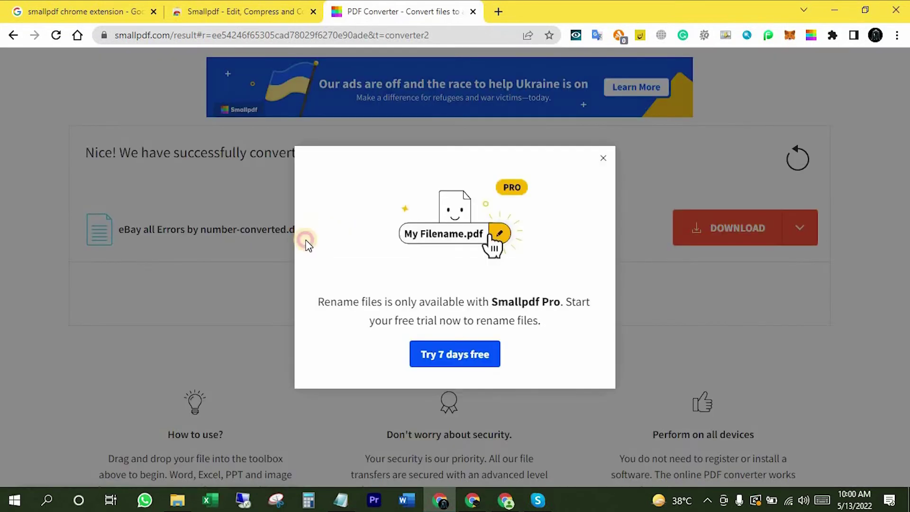
{"action": "left_click", "coordinate": [603, 158]}
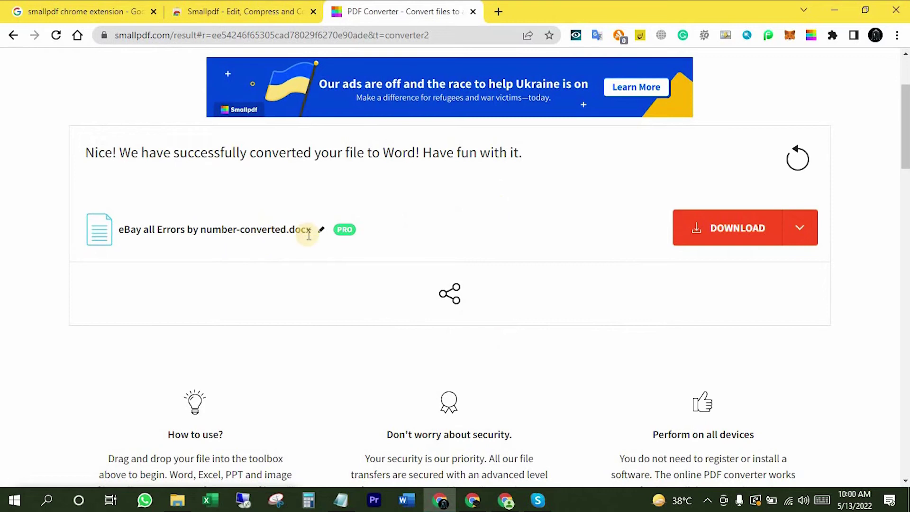
{"action": "left_click", "coordinate": [735, 229]}
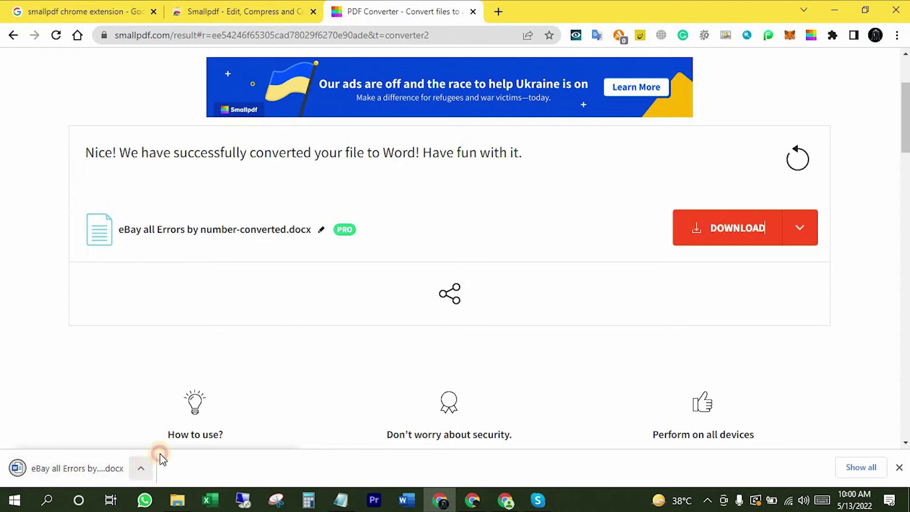
{"action": "left_click", "coordinate": [141, 467]}
- Show the downloaded .docx in Canva Pictures and open it in Word from its right-click menu
{"action": "left_click", "coordinate": [180, 422]}
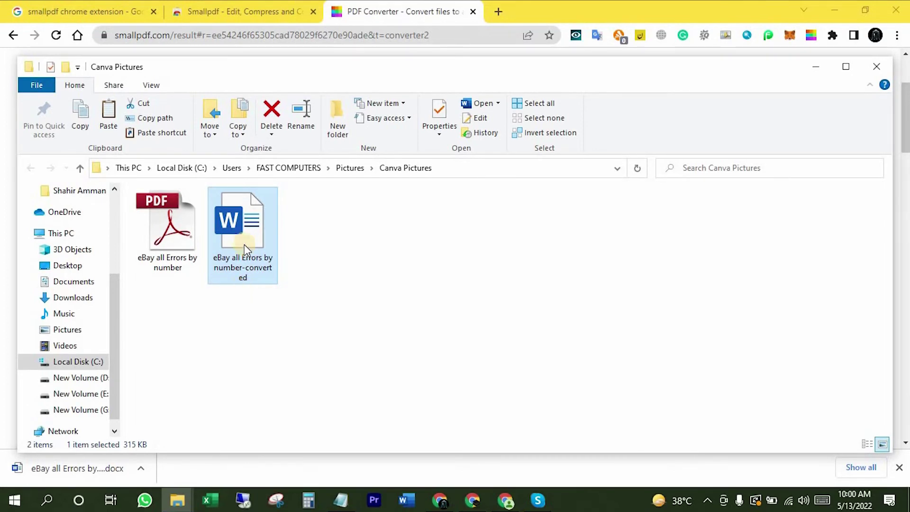
{"action": "right_click", "coordinate": [240, 221]}
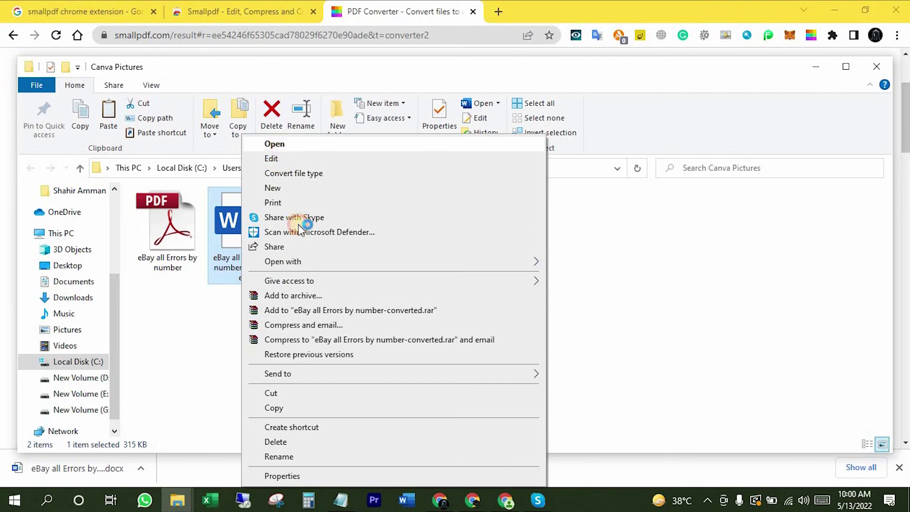
{"action": "left_click", "coordinate": [353, 322]}
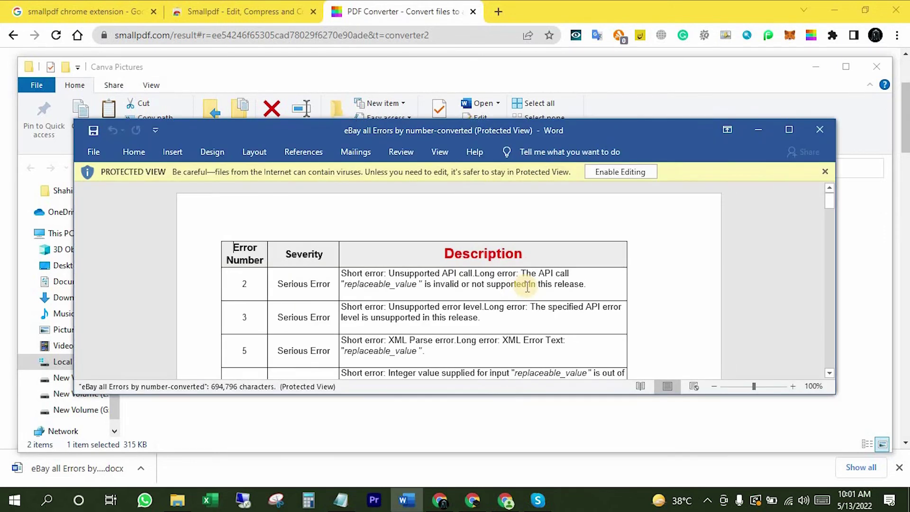
- Enable editing of the converted document, maximize Word, and scroll through the eBay error table
{"action": "left_click", "coordinate": [621, 171]}
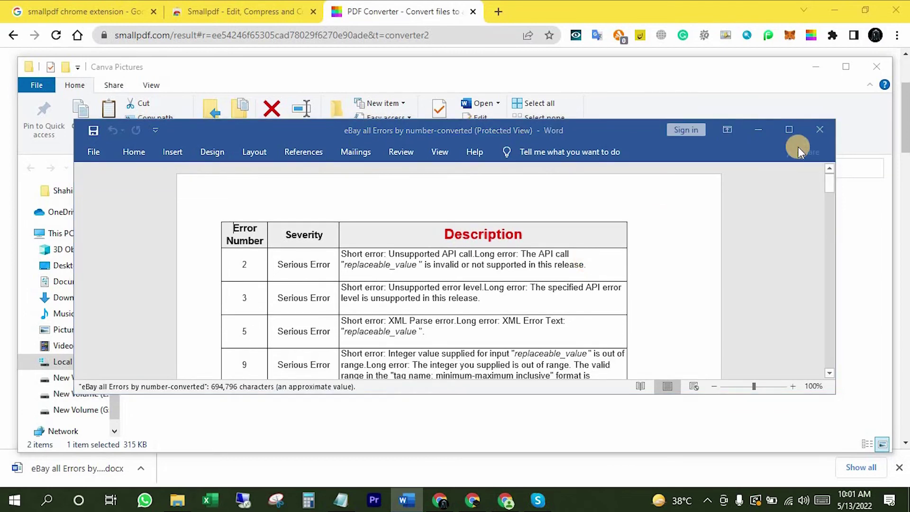
{"action": "left_click", "coordinate": [789, 129]}
{"action": "scroll", "coordinate": [456, 313], "scroll_direction": "down", "scroll_amount": 20}
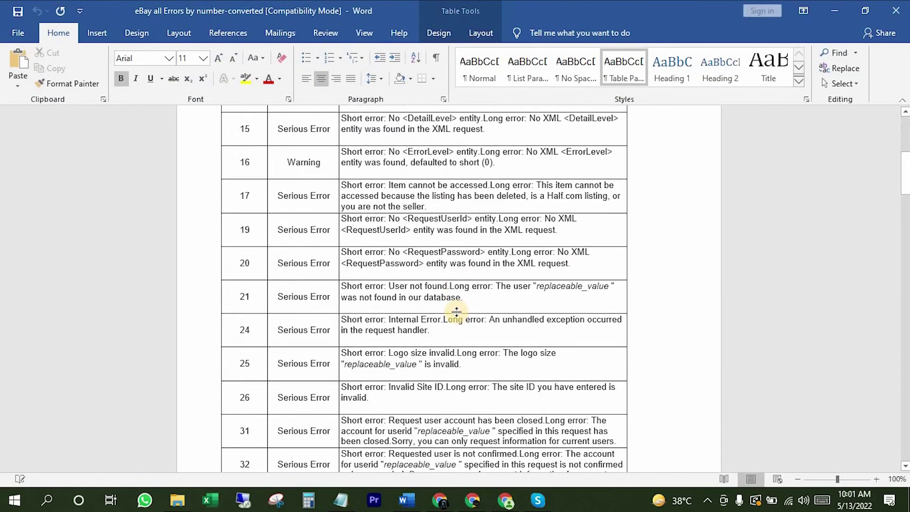
{"action": "scroll", "coordinate": [458, 311], "scroll_direction": "down", "scroll_amount": 5}
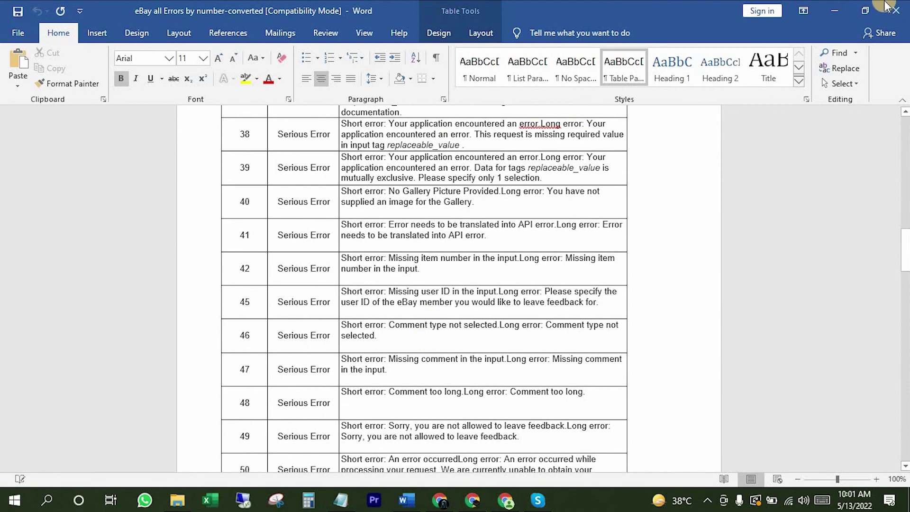